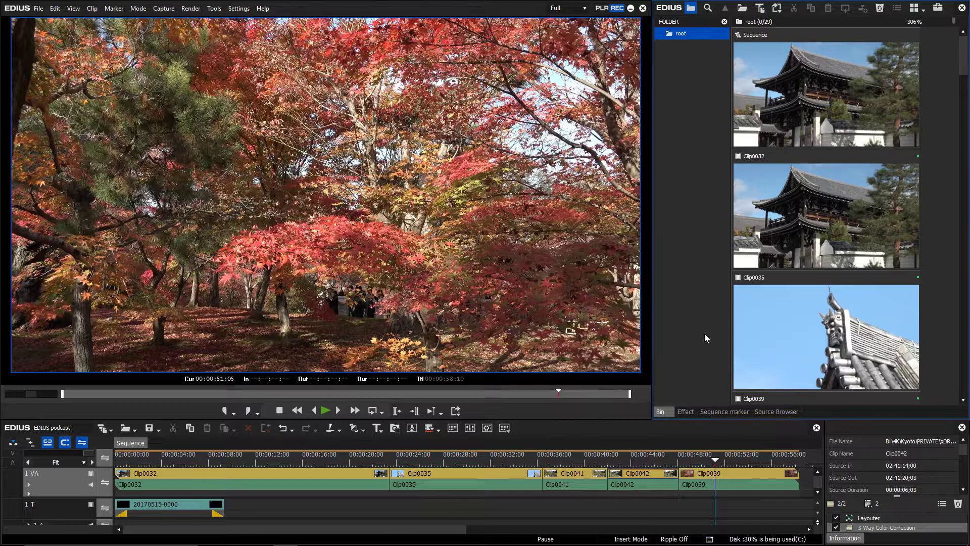
Export My effect and My effect 2 as the preset file 'My Effects' on the MULTIBOOT (F:) drive.
click(686, 413)
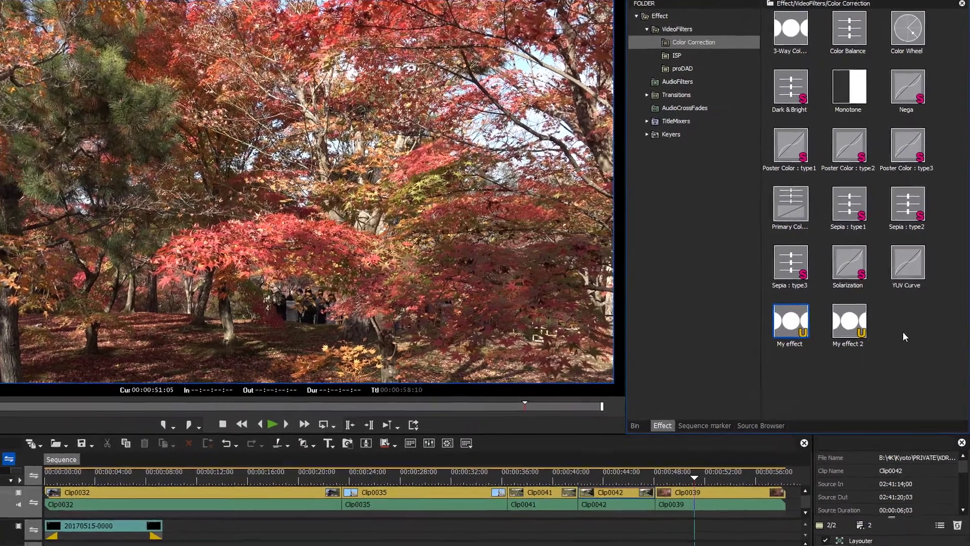
drag(908, 325, 775, 331)
right_click(775, 331)
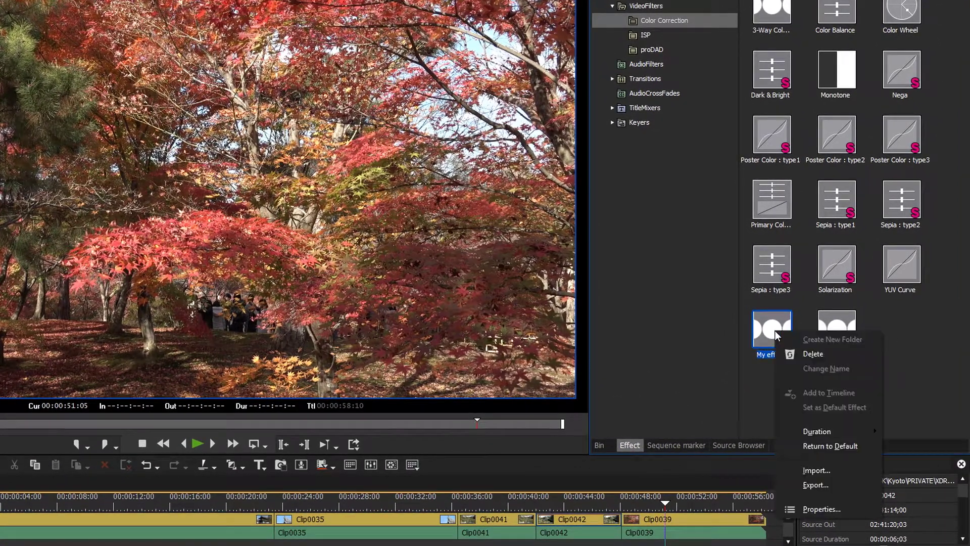
click(807, 485)
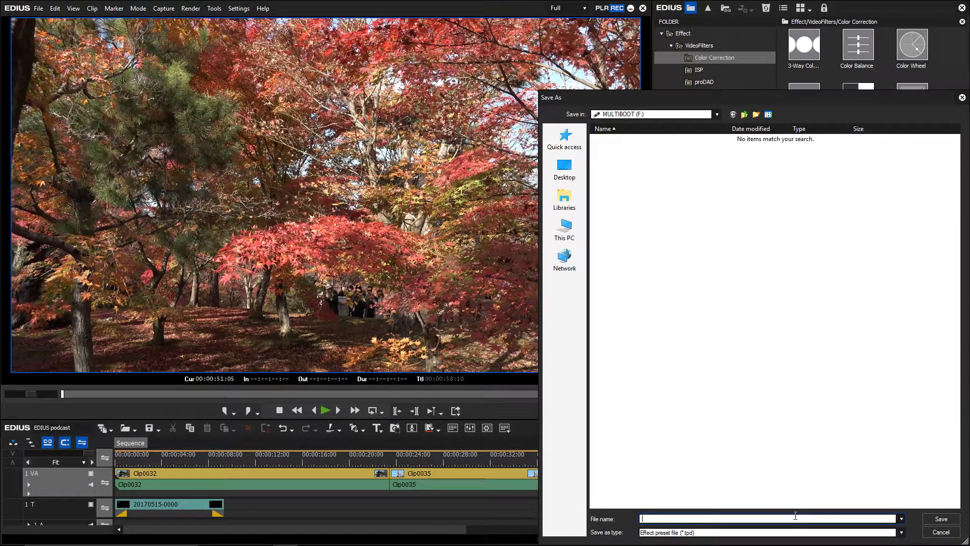
text(My Effects)
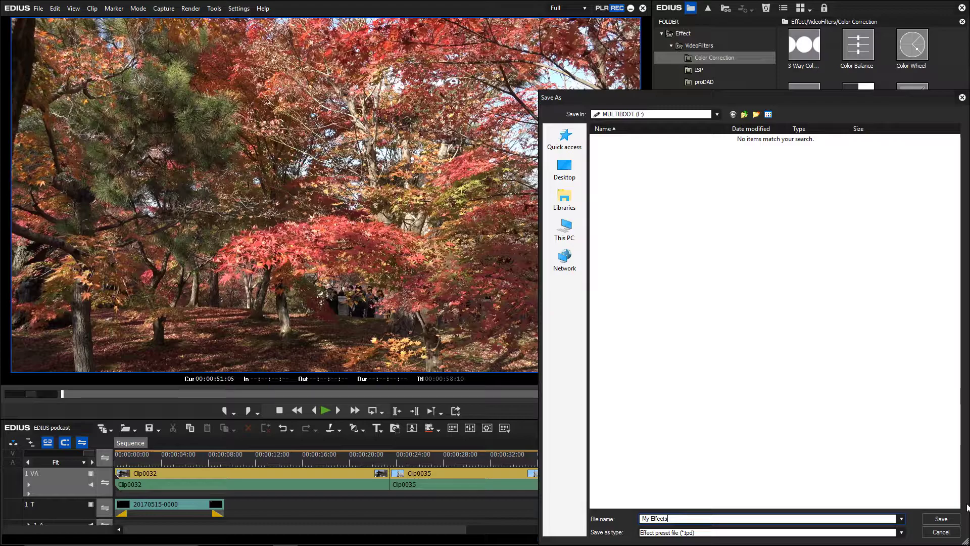
click(951, 516)
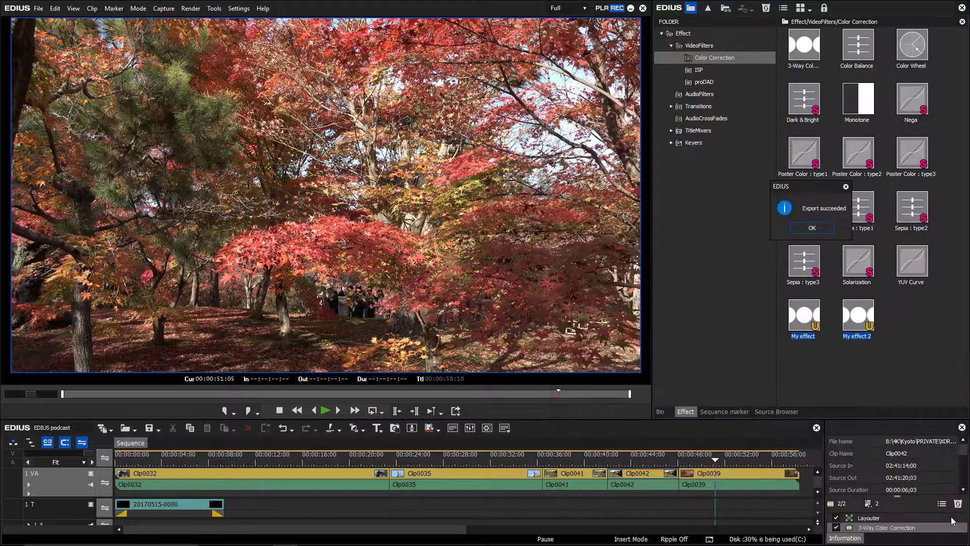
click(812, 228)
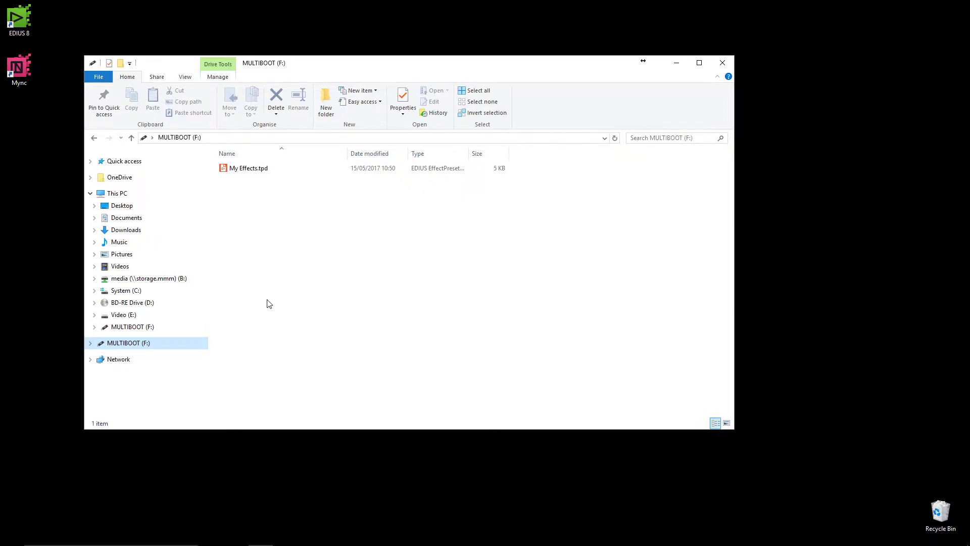
Send Setting.esp from %appdata%\Grass Valley\EDIUS\8.00\Setting to MULTIBOOT (F:).
click(261, 139)
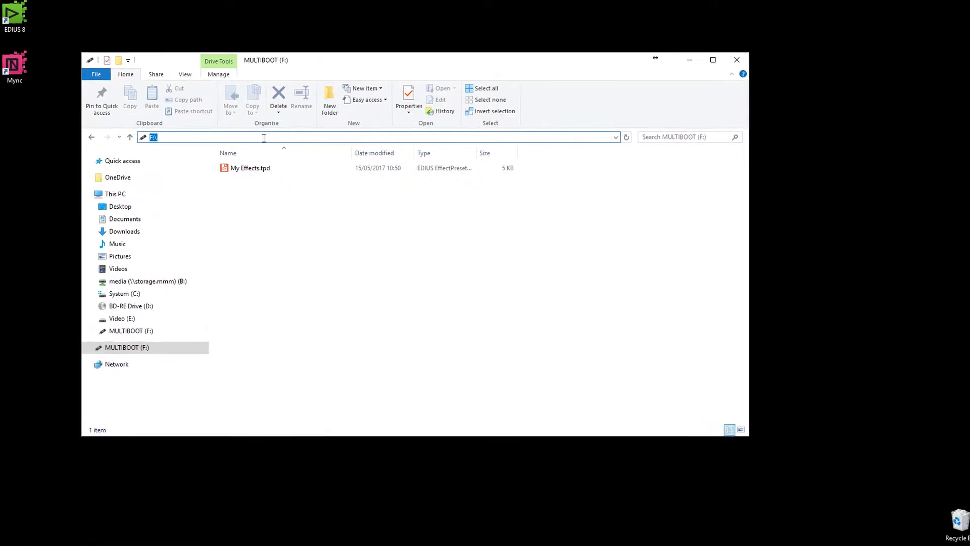
text(%appdata%)
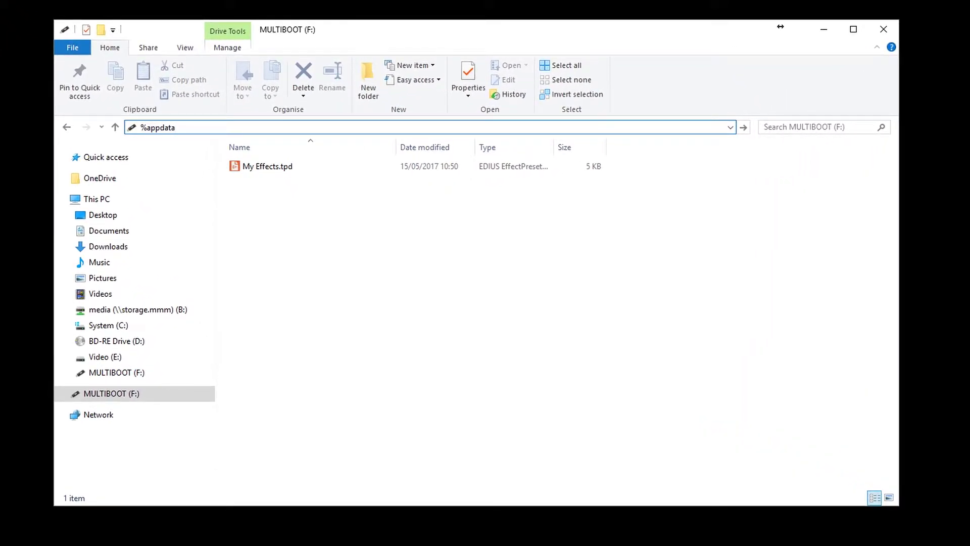
key(Return)
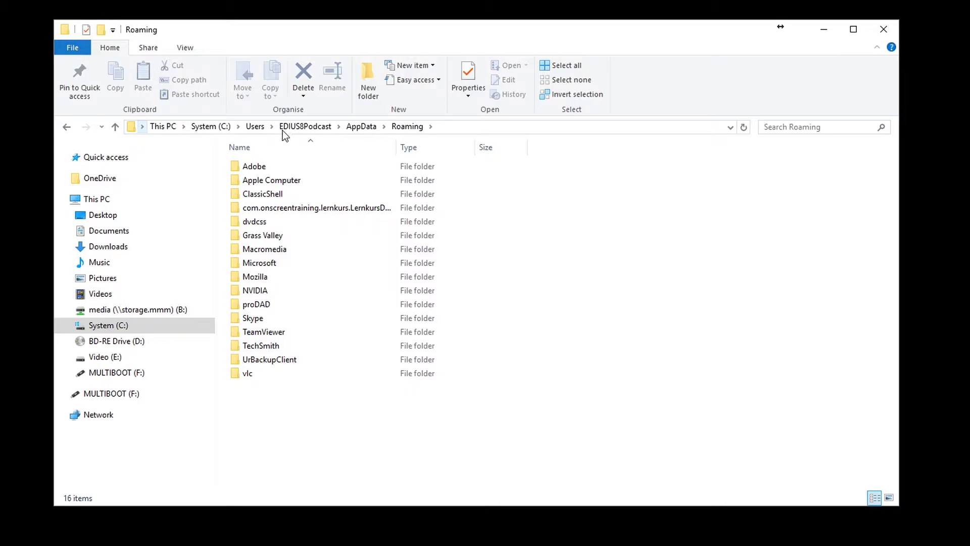
double_click(263, 235)
double_click(256, 168)
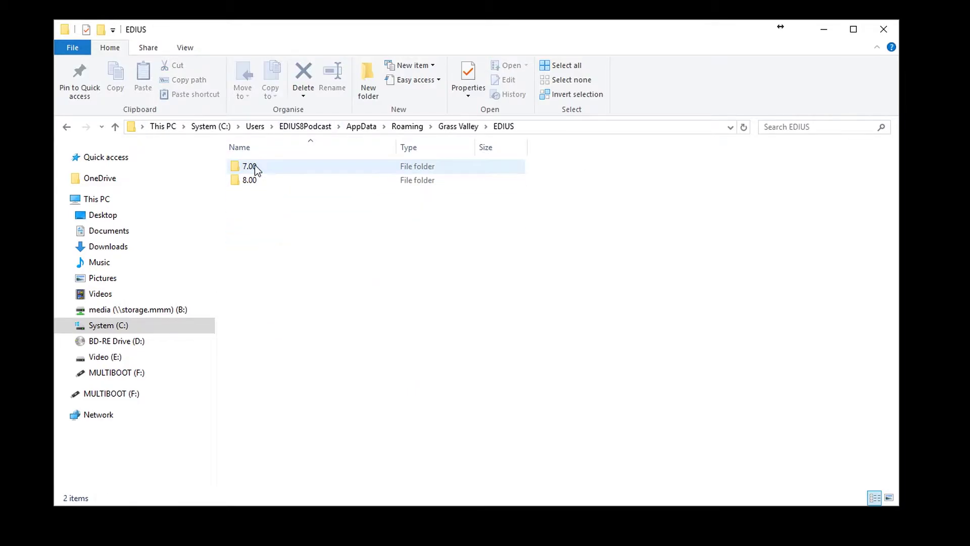
double_click(252, 181)
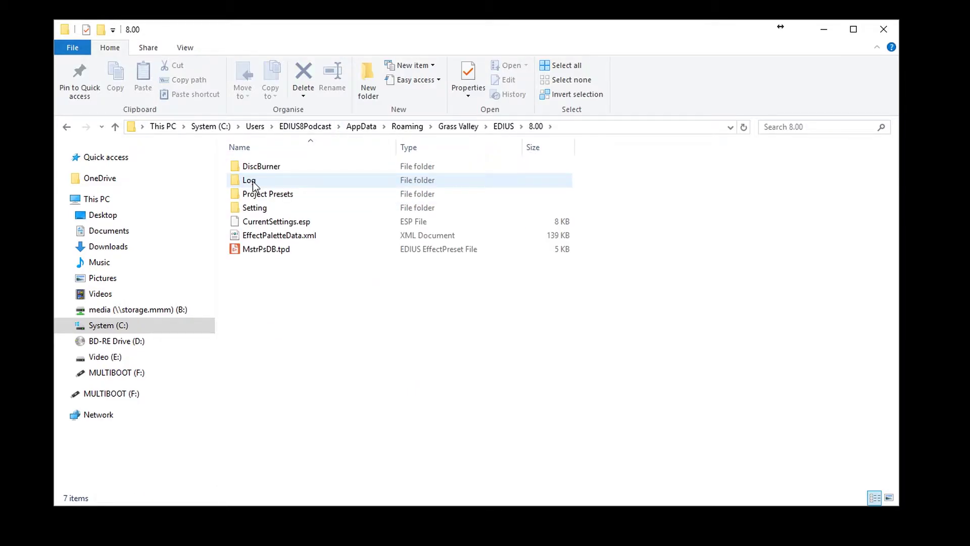
double_click(252, 207)
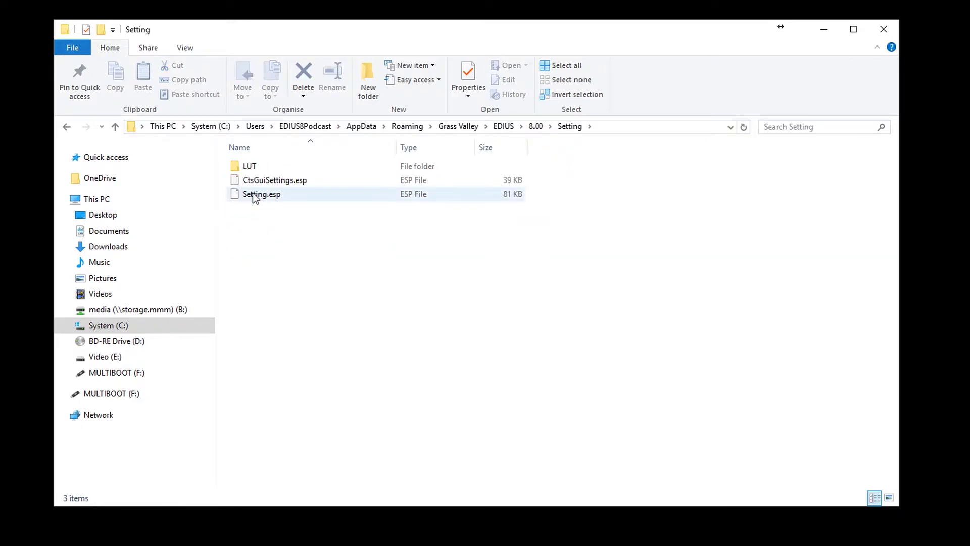
right_click(253, 194)
mouse_move(326, 299)
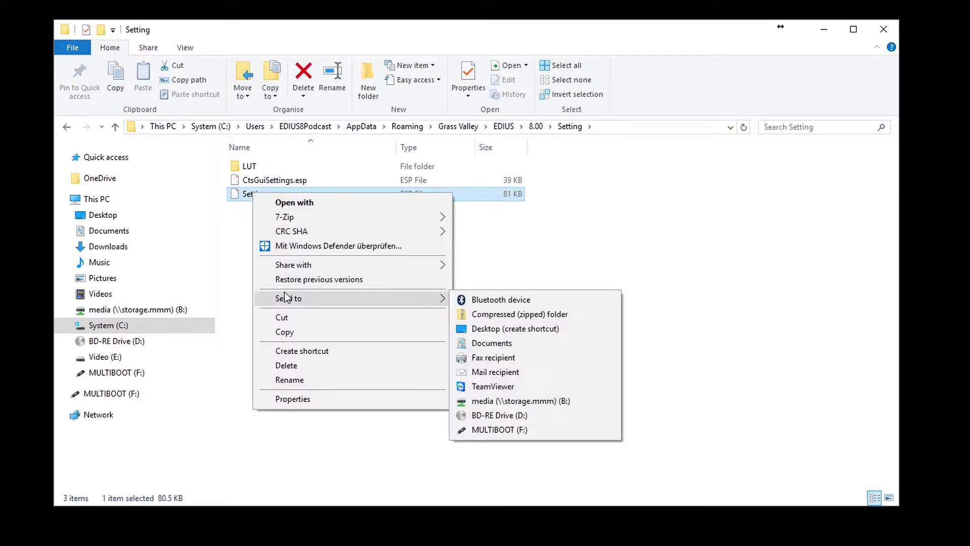
click(508, 430)
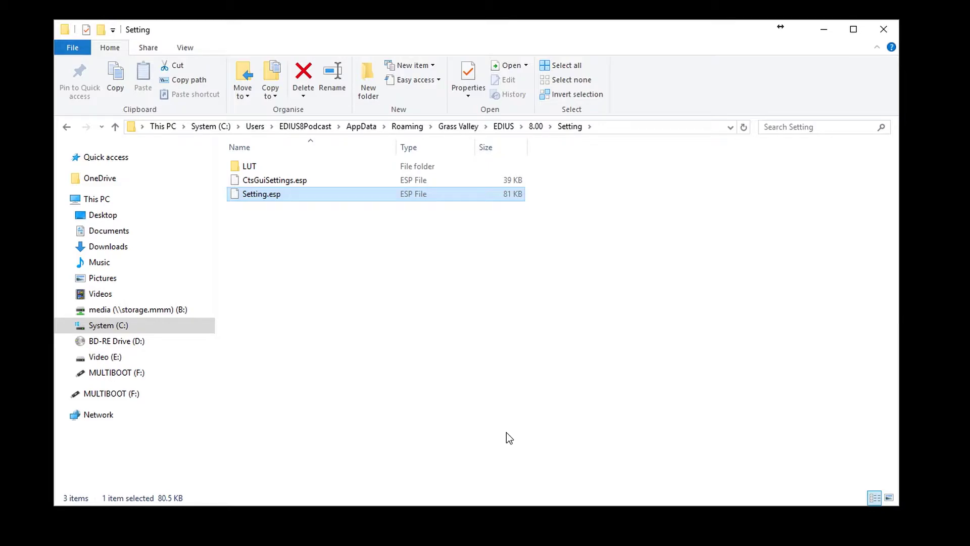
Send the Project Presets folder from the EDIUS 8.00 folder to MULTIBOOT (F:).
click(536, 128)
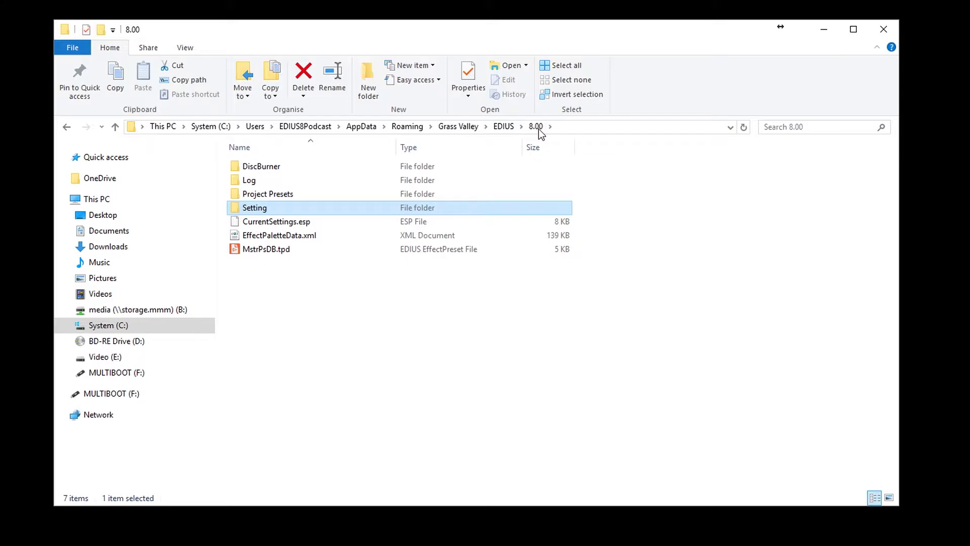
click(298, 199)
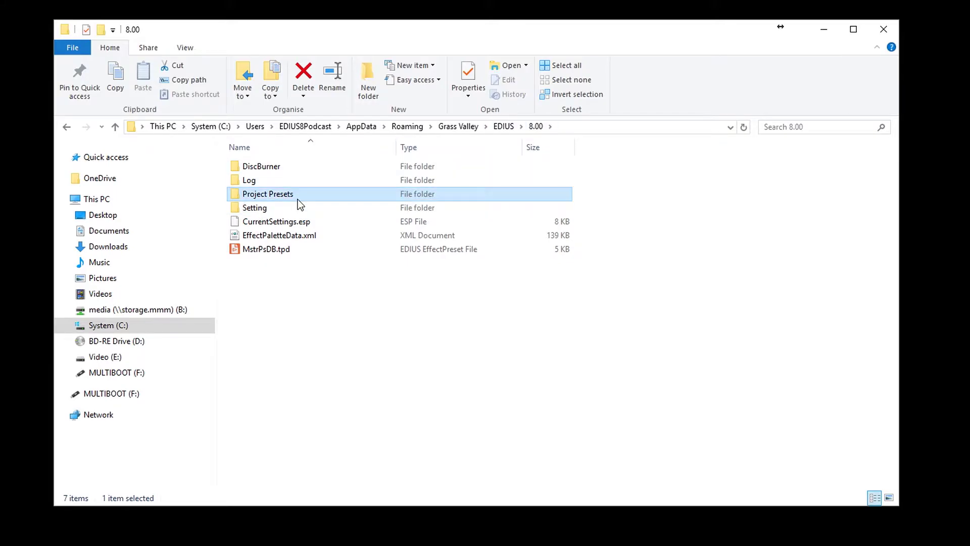
right_click(299, 199)
mouse_move(356, 394)
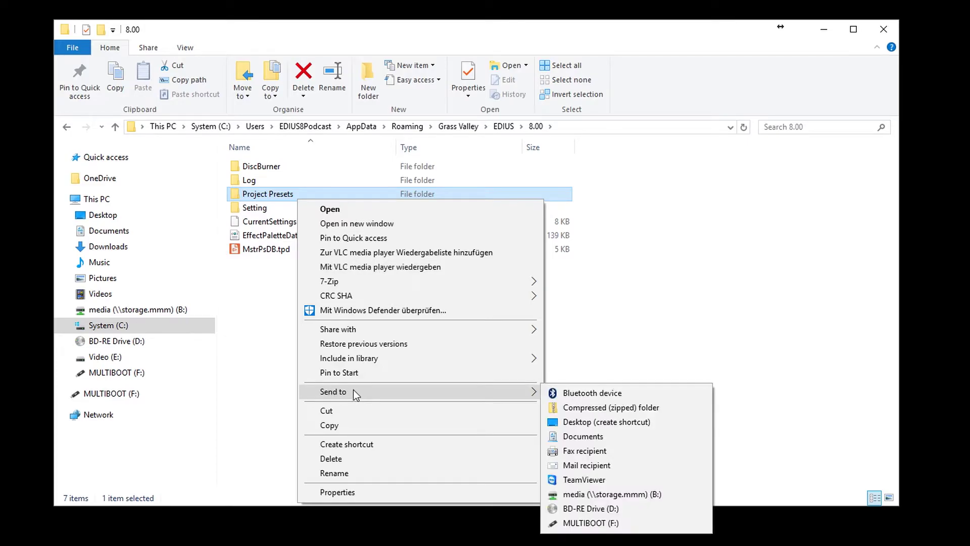
click(579, 523)
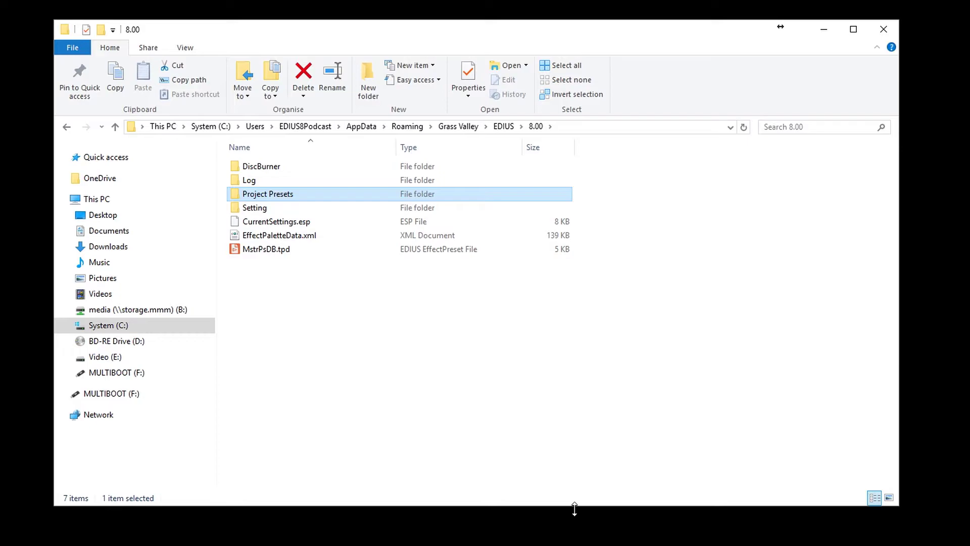
Send DevicePreset.xml from %programdata%\Grass Valley\EDIUS\8.00 to MULTIBOOT (F:).
click(566, 127)
text(%)
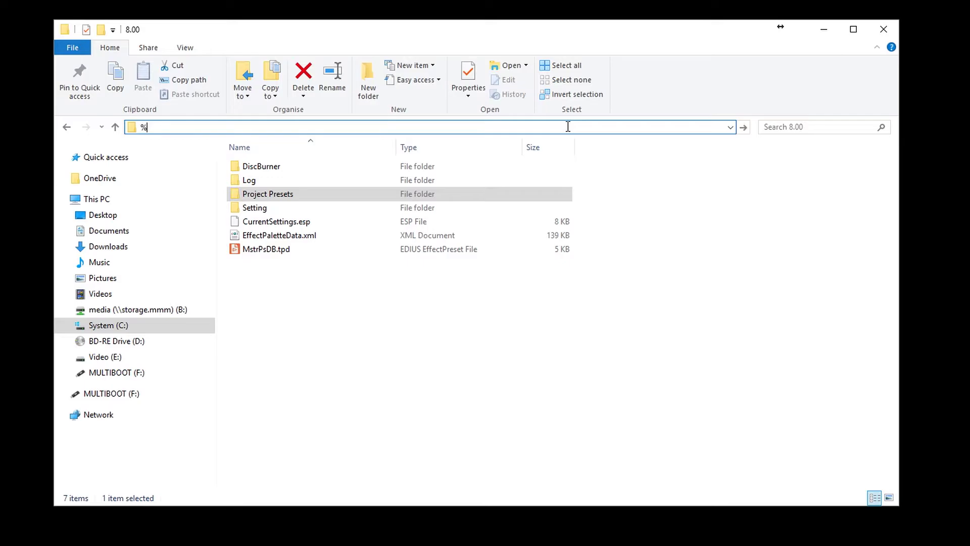
text(programdata%)
key(Return)
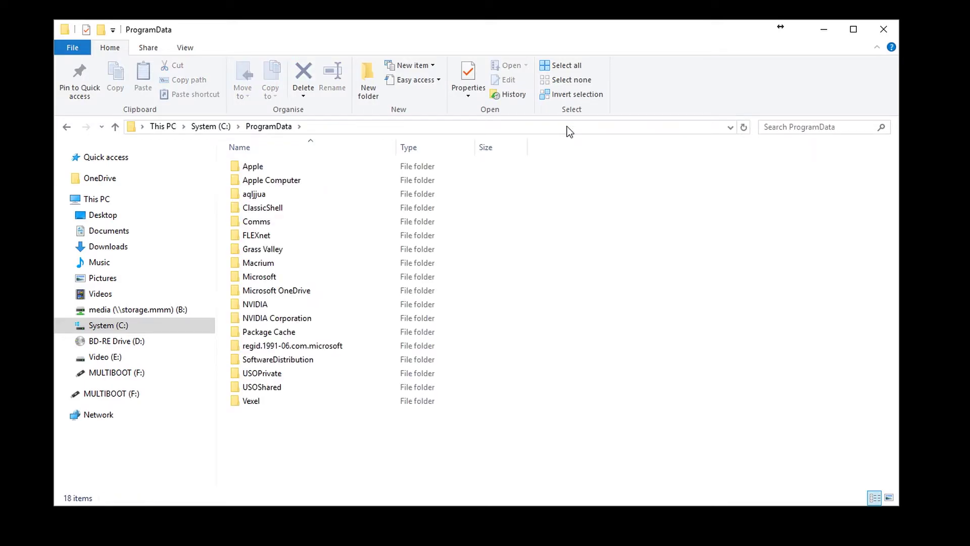
double_click(284, 254)
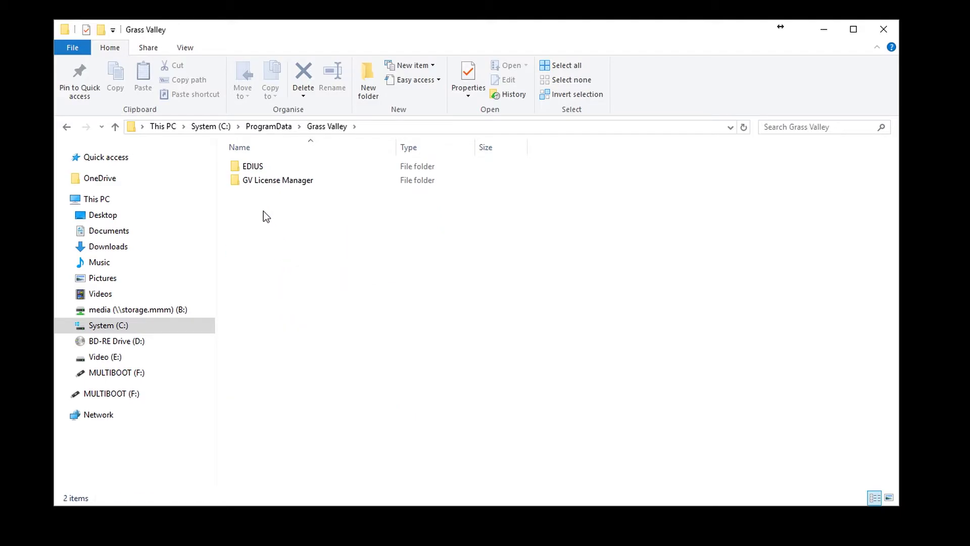
double_click(250, 167)
double_click(251, 167)
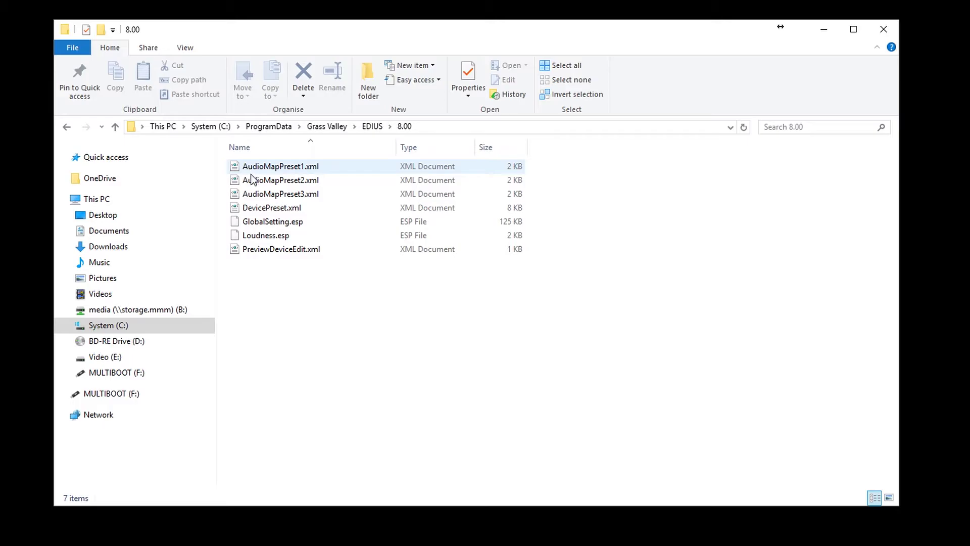
click(257, 211)
right_click(257, 211)
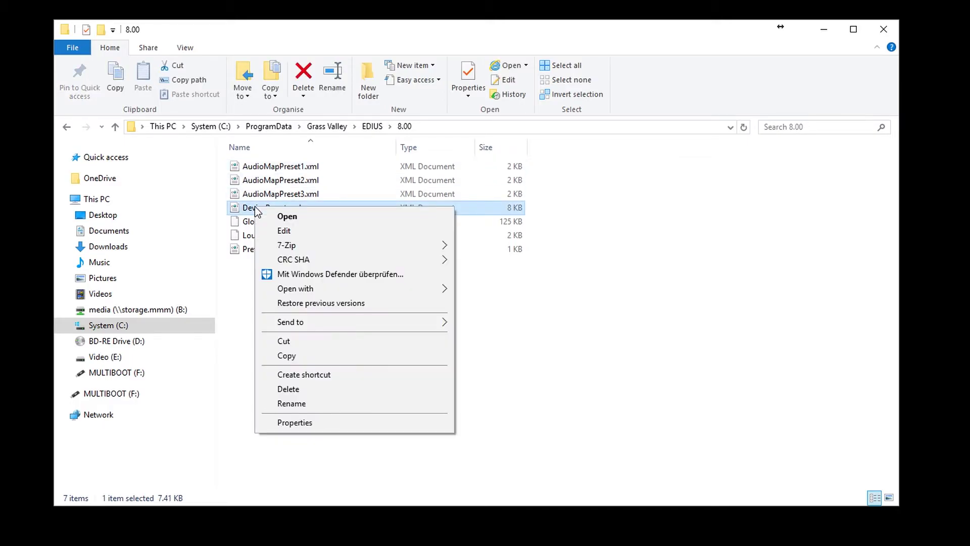
mouse_move(292, 326)
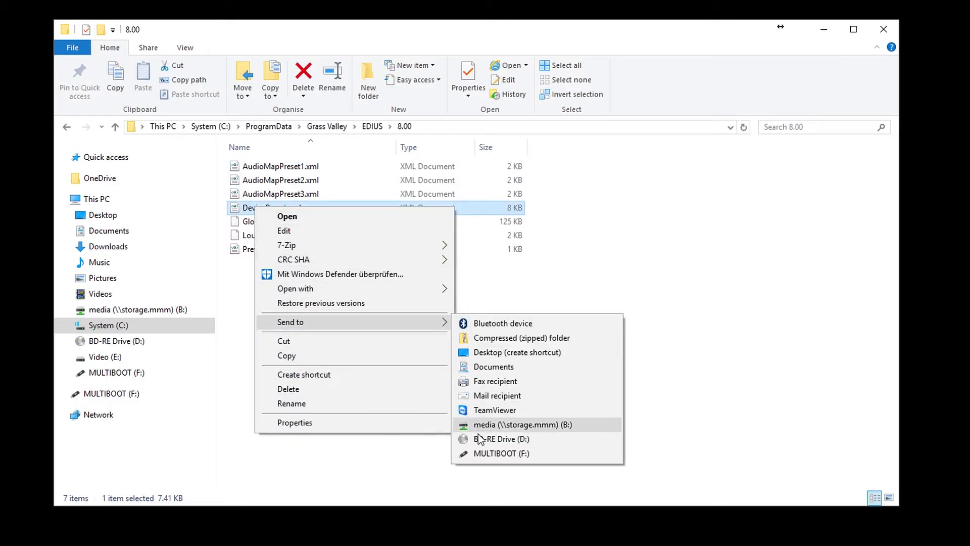
click(489, 454)
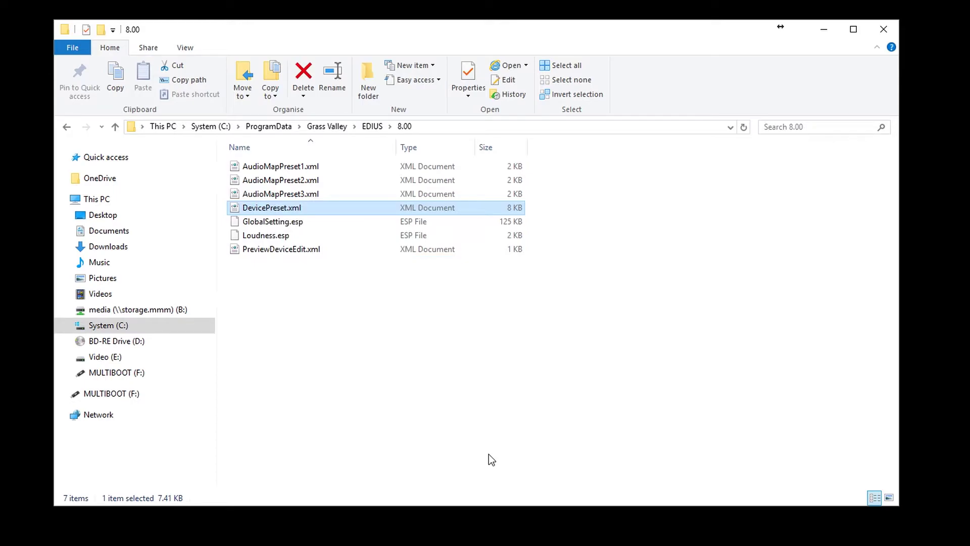
Send the entire Grass Valley folder from ProgramData to MULTIBOOT (F:).
click(269, 127)
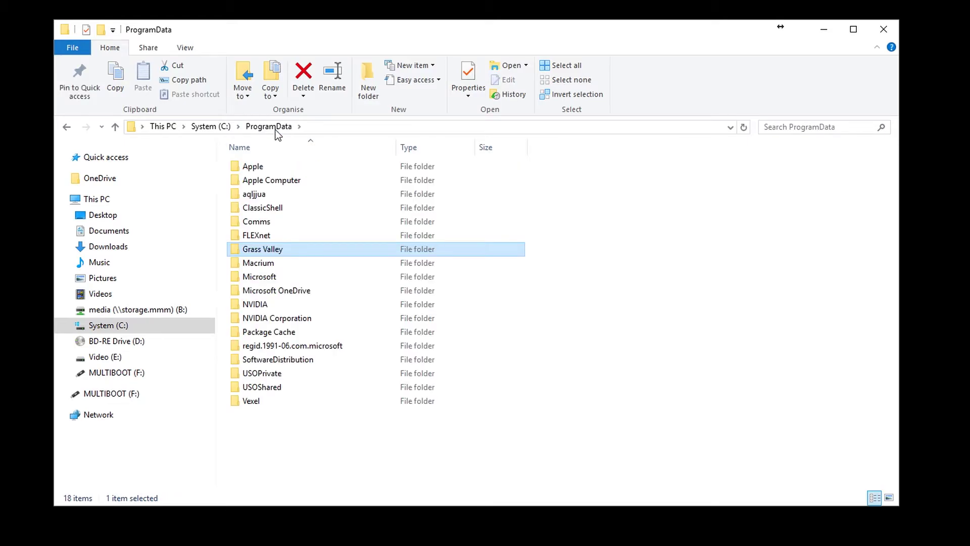
right_click(283, 247)
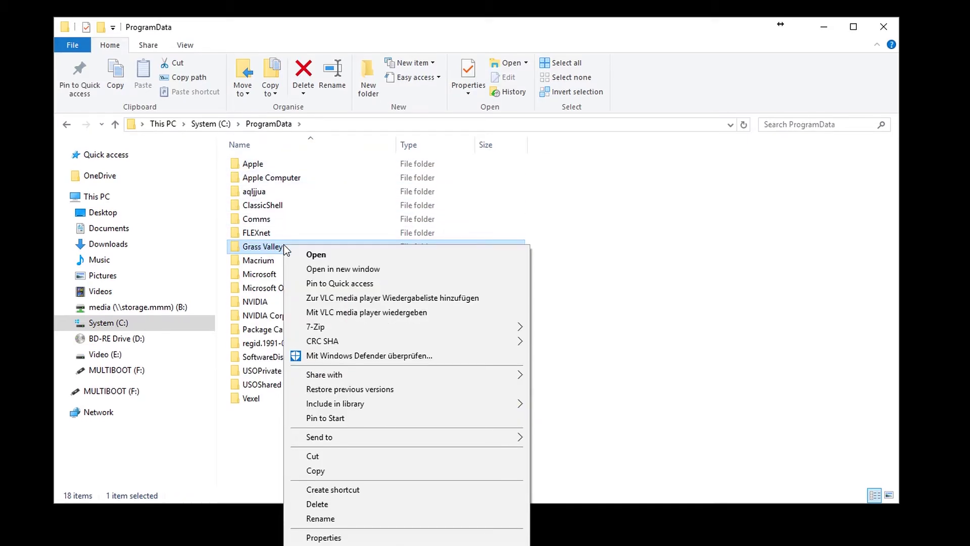
mouse_move(328, 437)
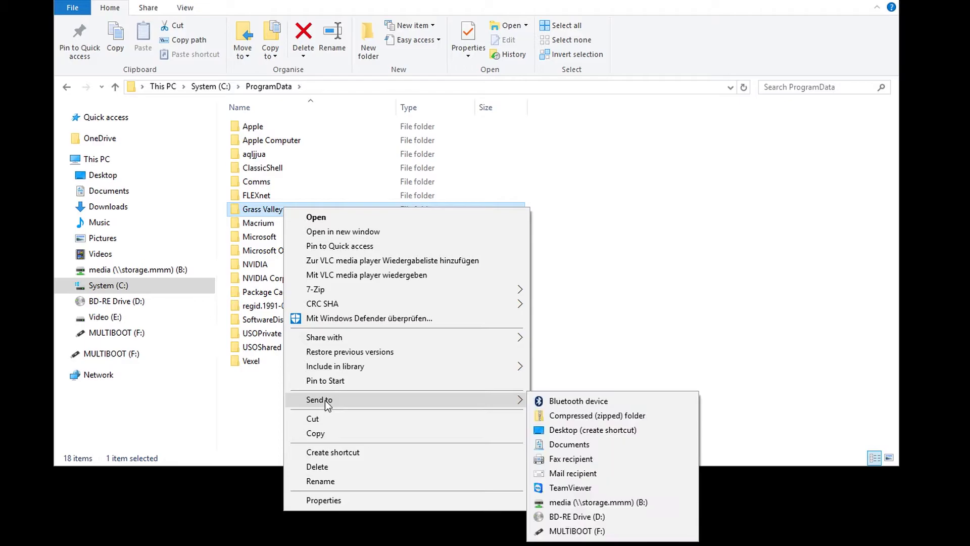
click(560, 531)
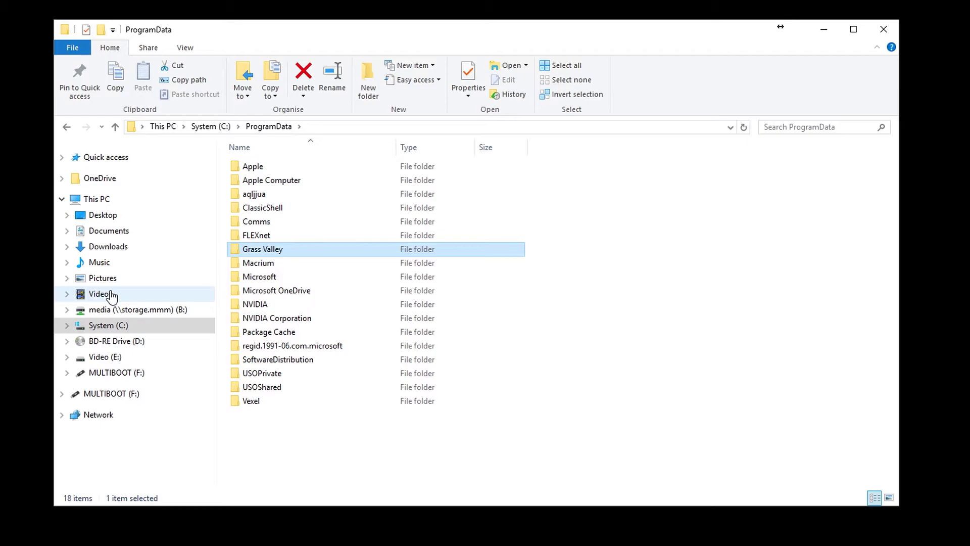
Send the EDIUS Project folder in Videos to MULTIBOOT (F:).
click(110, 294)
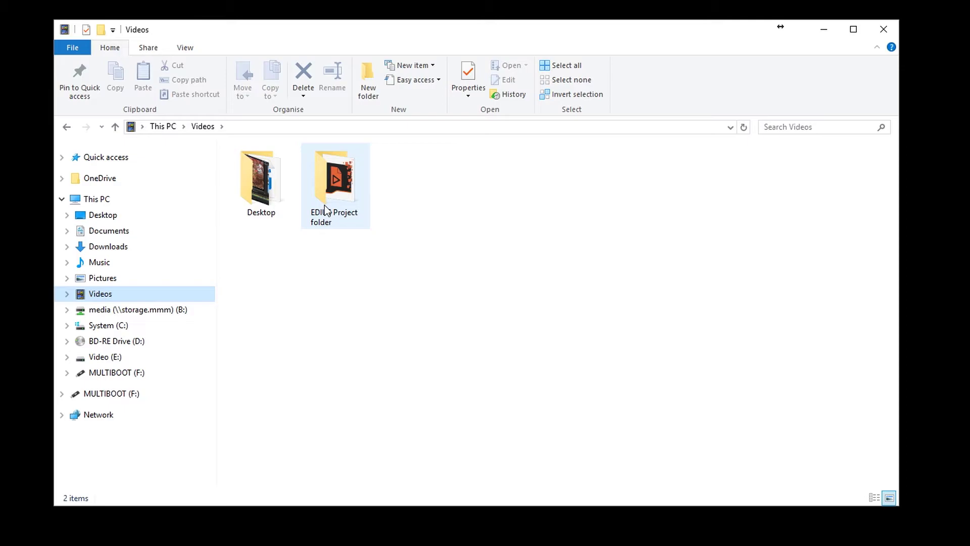
double_click(325, 209)
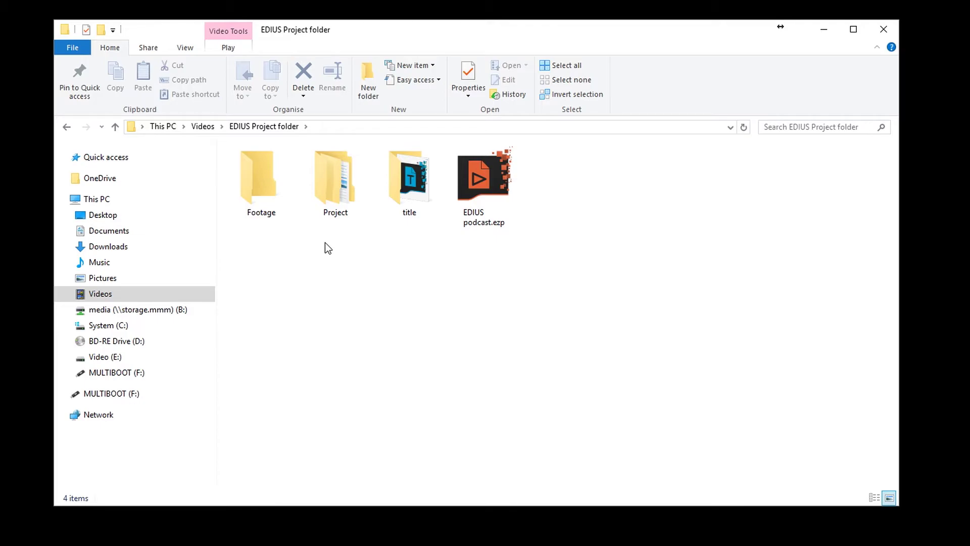
click(202, 127)
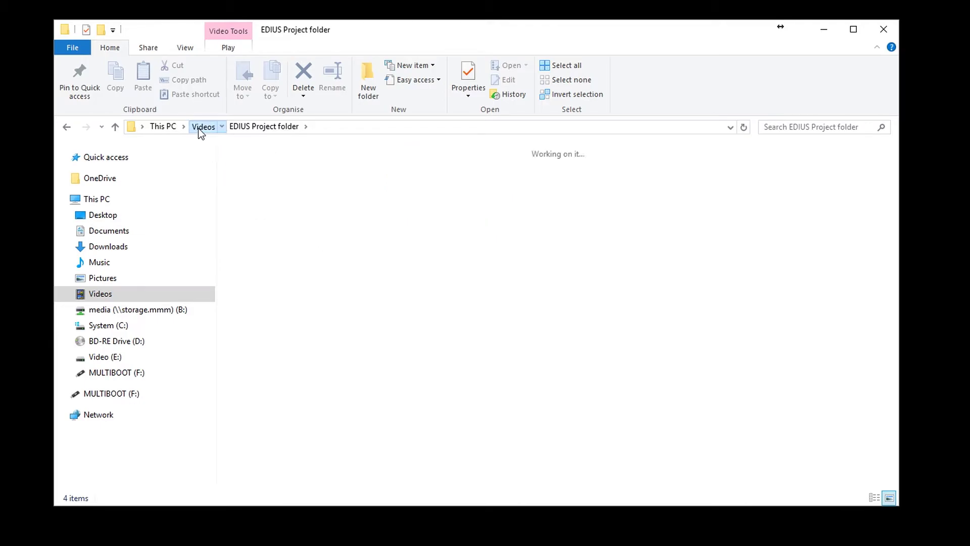
right_click(325, 217)
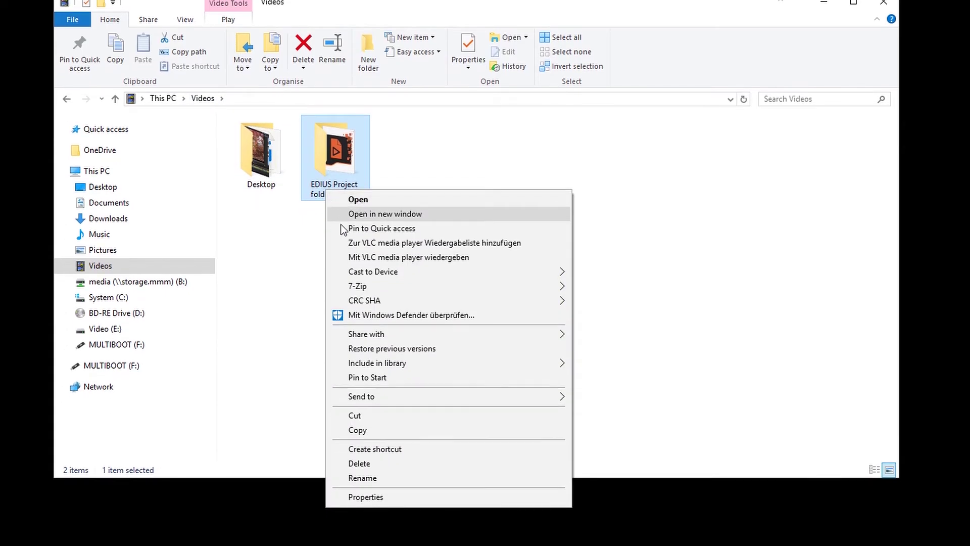
mouse_move(367, 399)
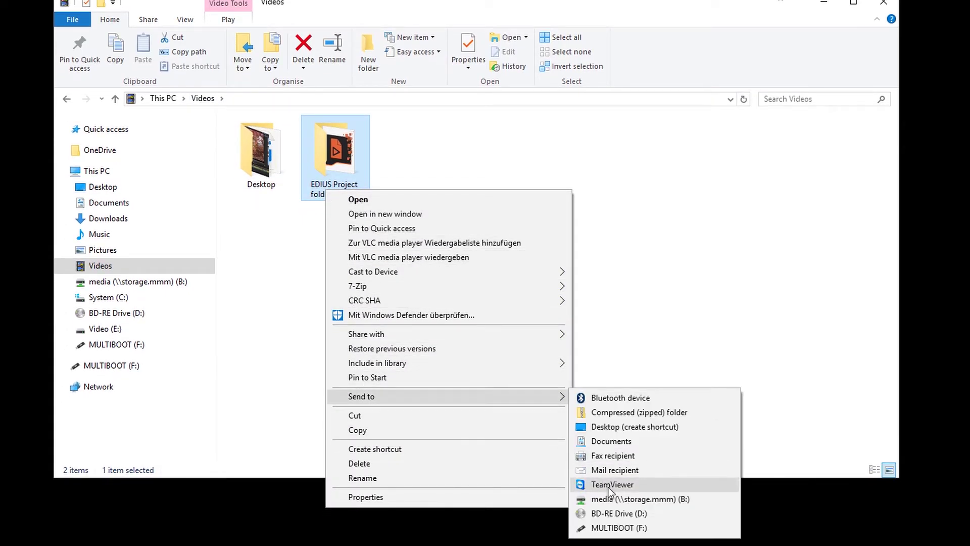
click(620, 527)
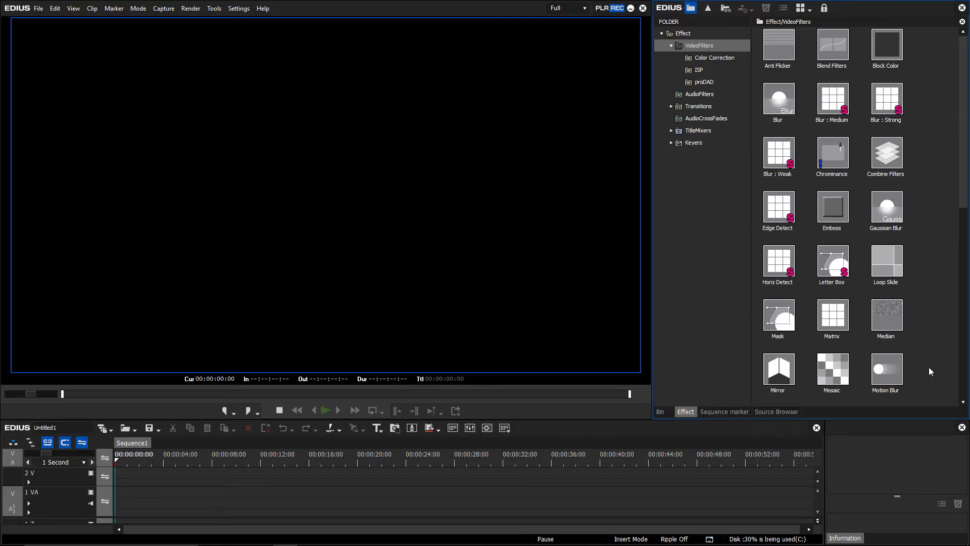
Import 'My Effects.tpd' from MULTIBOOT (F:) into the EDIUS Effect palette.
right_click(929, 367)
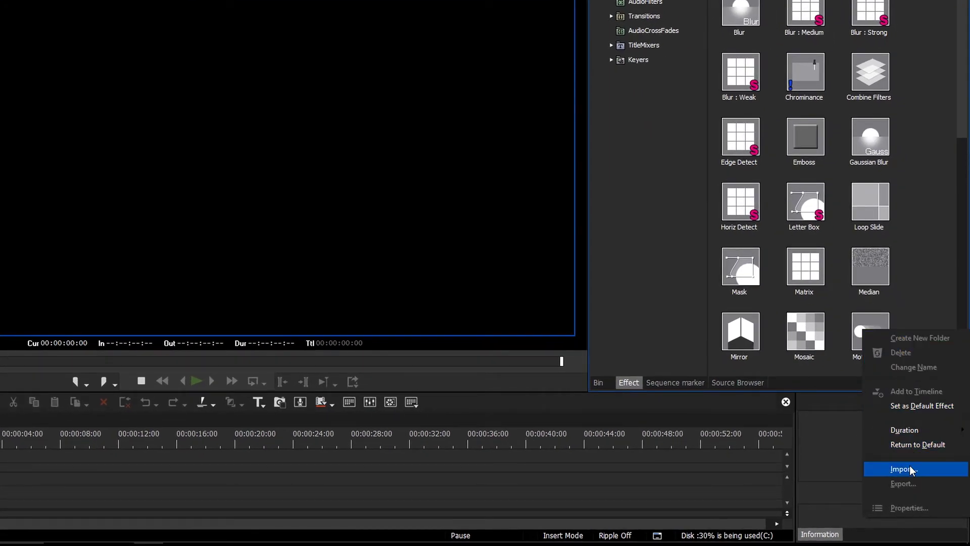
click(911, 469)
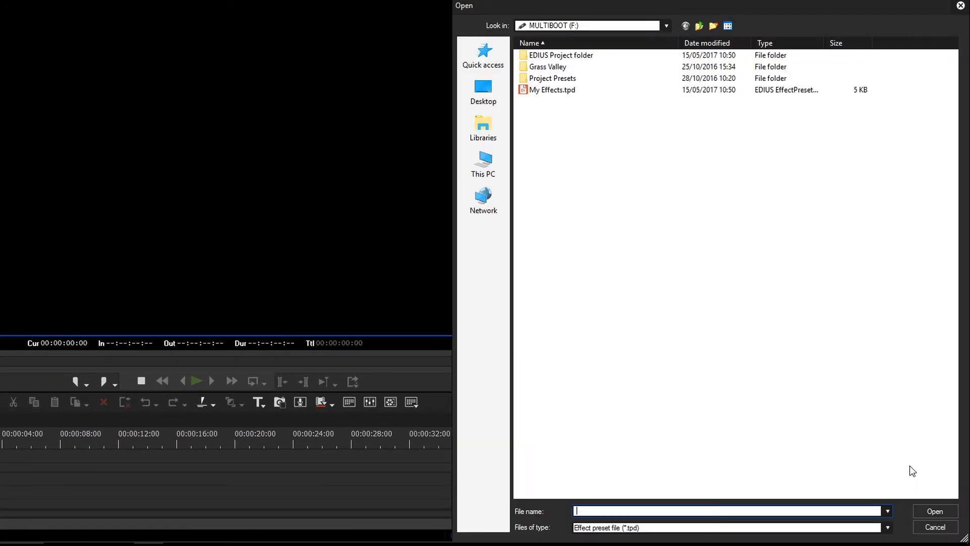
click(548, 91)
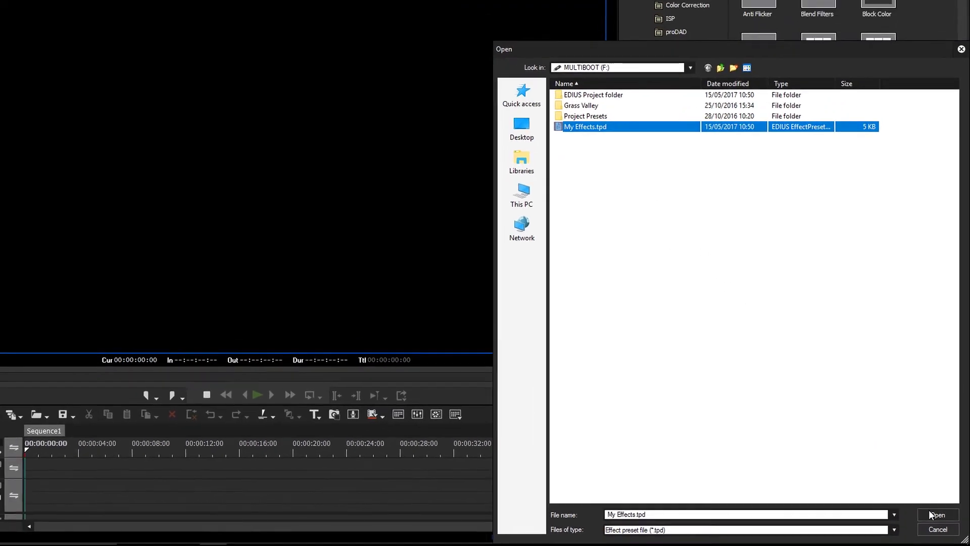
click(935, 511)
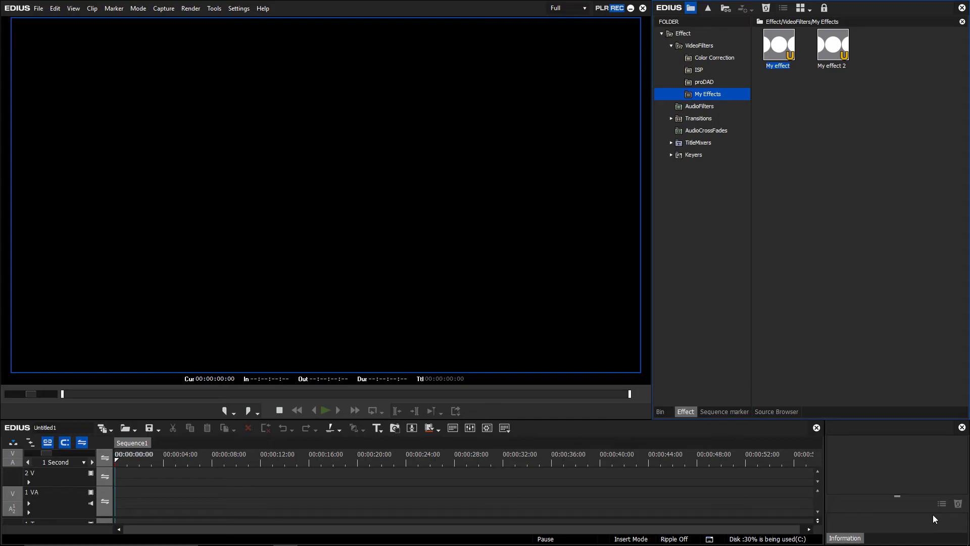